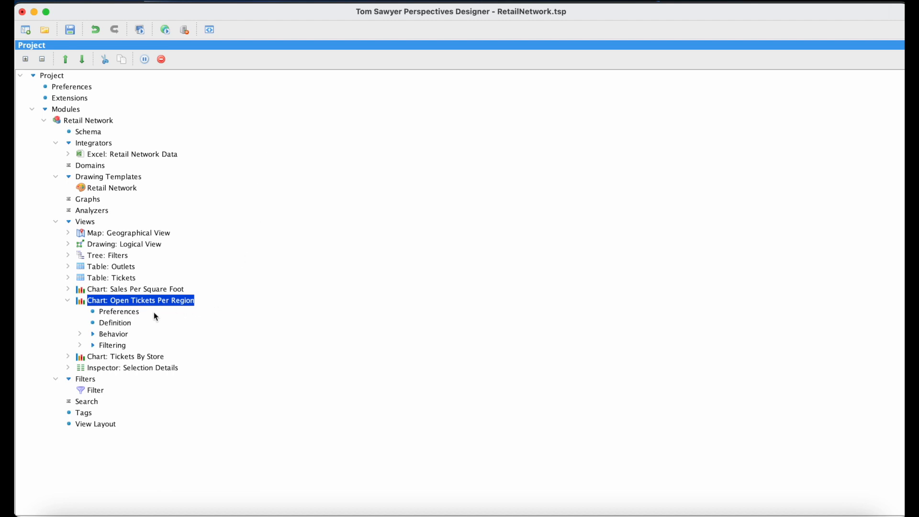
Review the Open Tickets Per Region chart's preferences, its model rule and the series types available for it
left_click(136, 314)
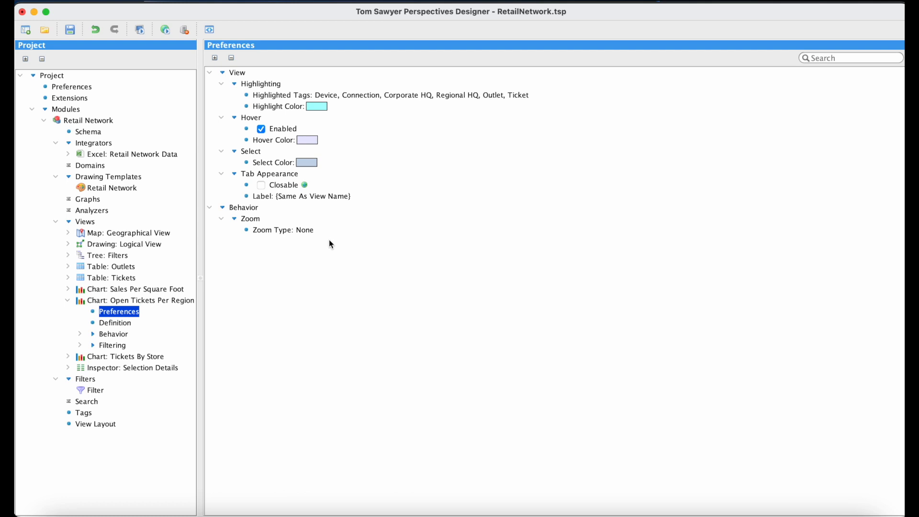
left_click(124, 326)
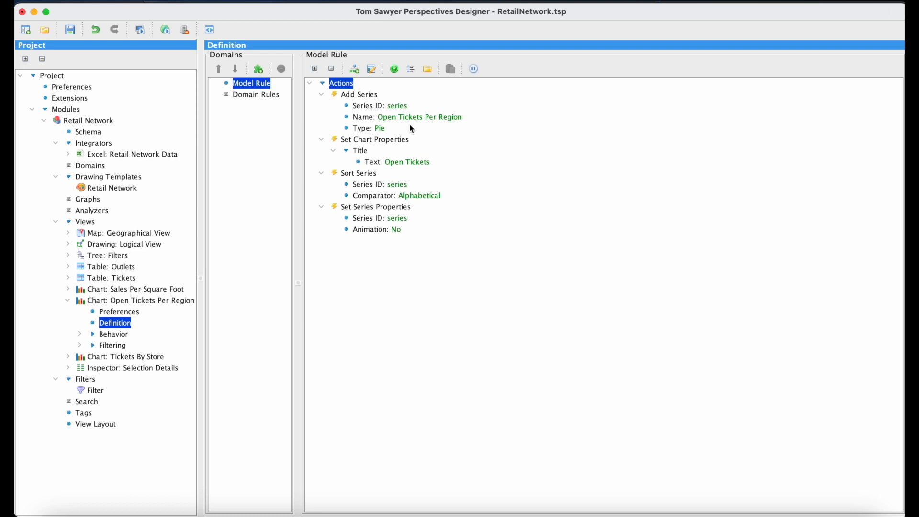
left_click(386, 129)
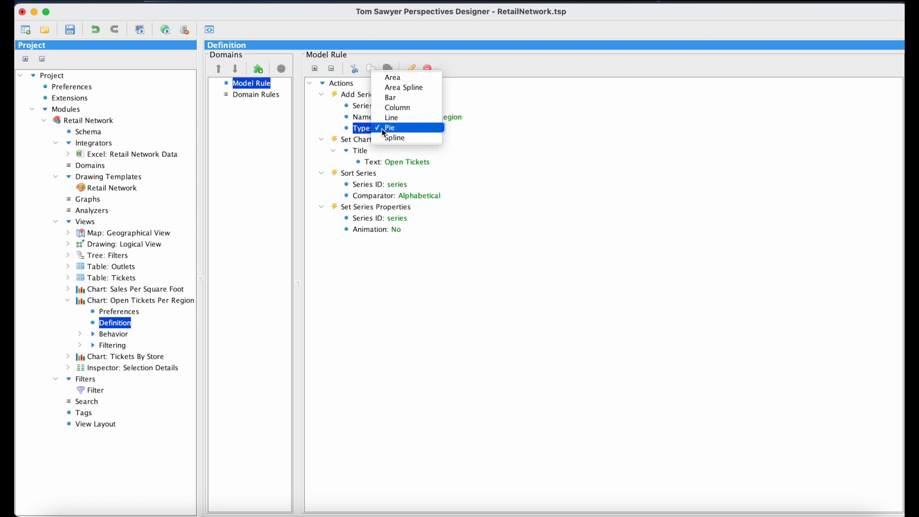
left_click(464, 129)
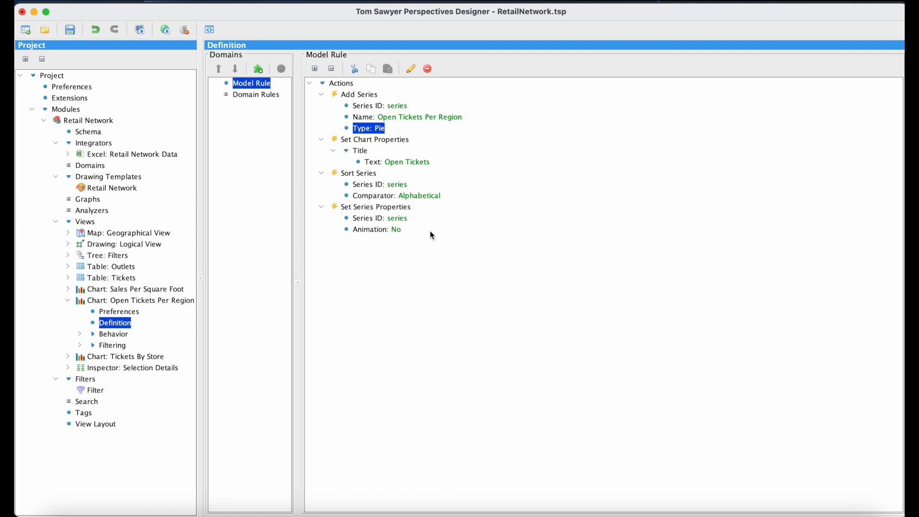
Add a domain rule for the Regional HQ domain to the Open Tickets Per Region chart definition
left_click(271, 96)
right_click(271, 96)
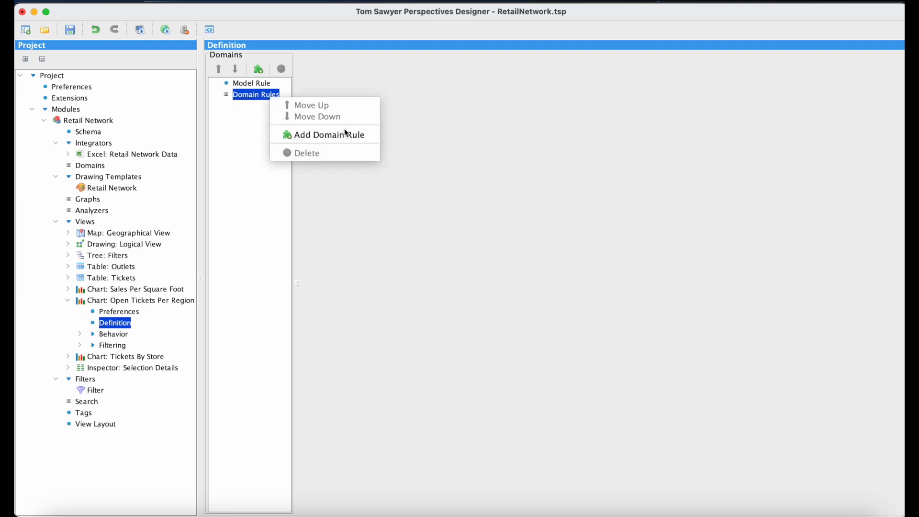
left_click(367, 139)
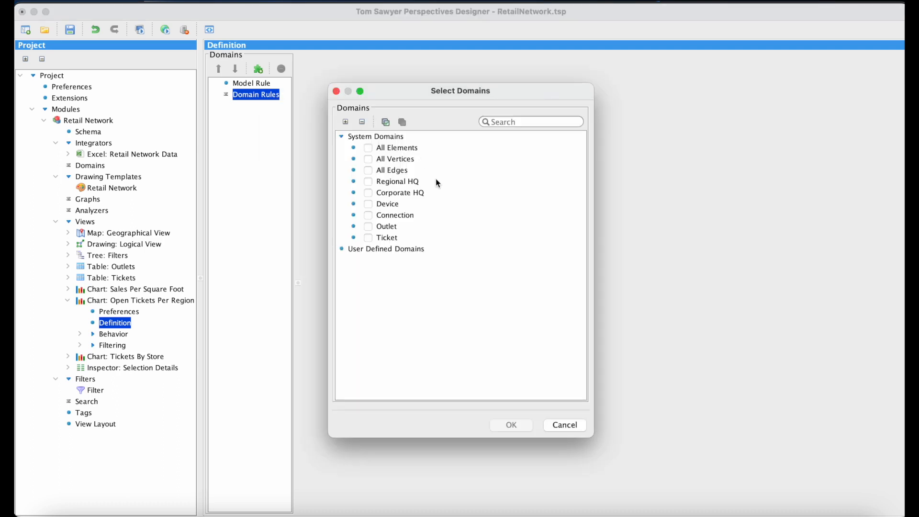
left_click(369, 182)
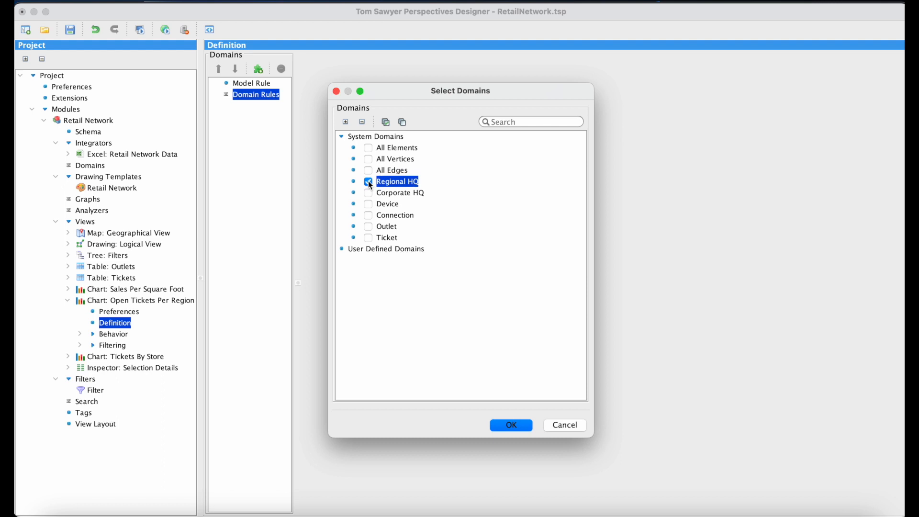
left_click(523, 429)
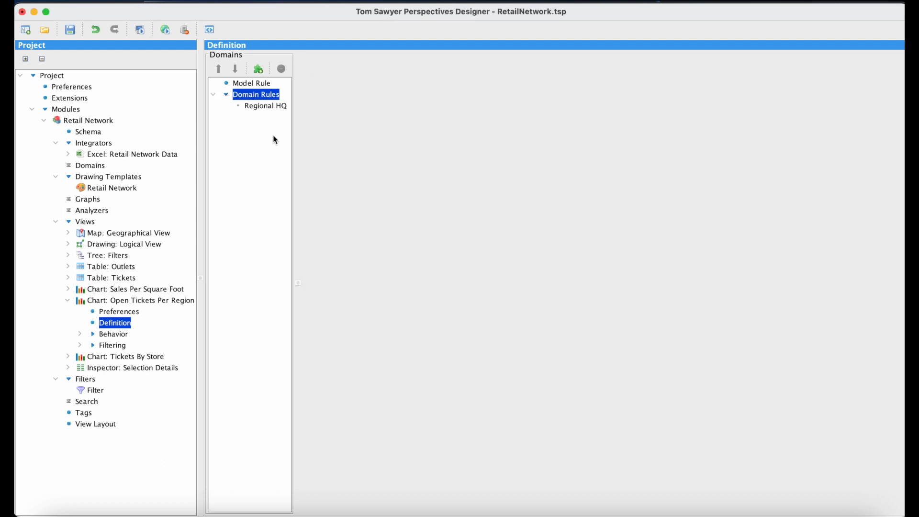
Start an Add Data Point action in the Regional HQ rule and set its data point ID to dataPoint.HQ.<ID>
left_click(279, 107)
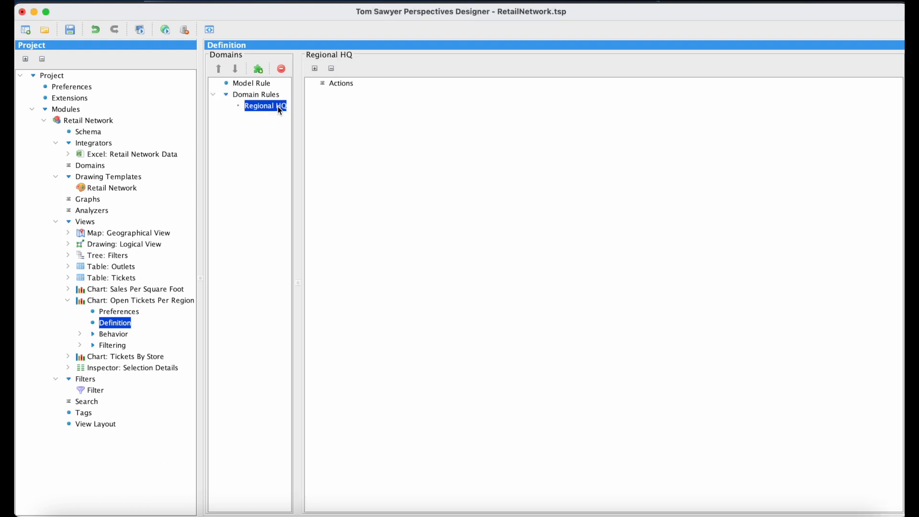
right_click(354, 84)
mouse_move(428, 121)
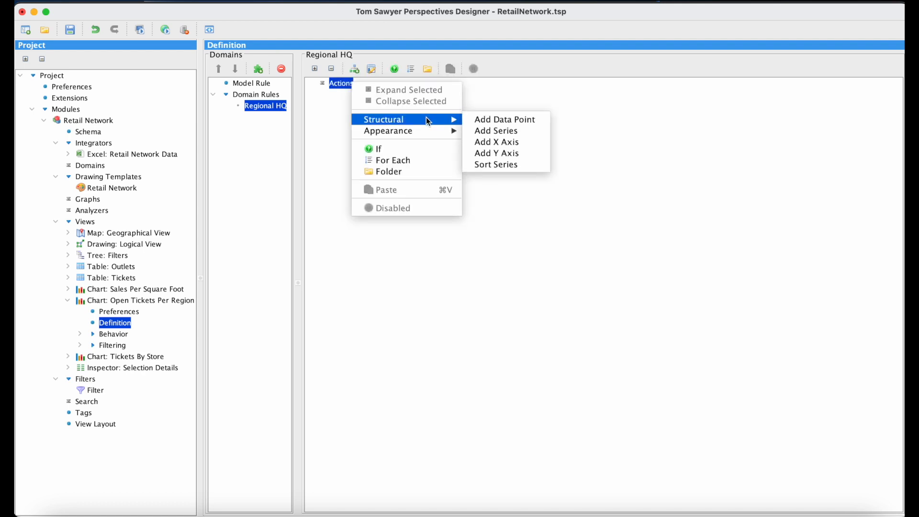
left_click(543, 123)
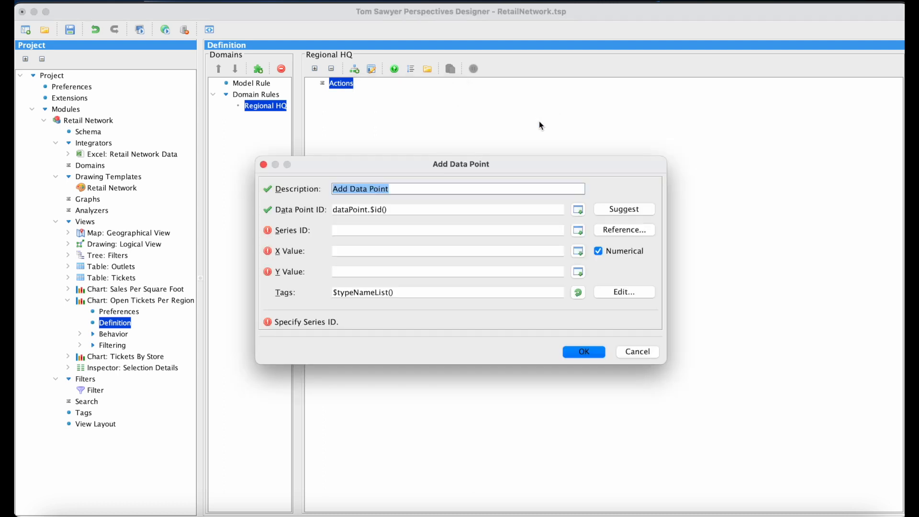
left_click(424, 210)
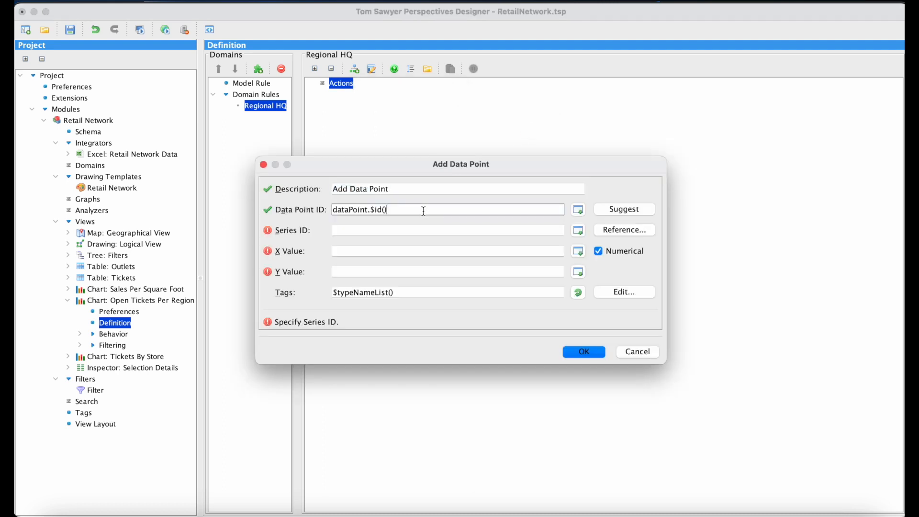
key("BackSpace")
key("BackSpace")
key("BackSpace")
key("BackSpace")
key("BackSpace")
type("HQ")
left_click(579, 211)
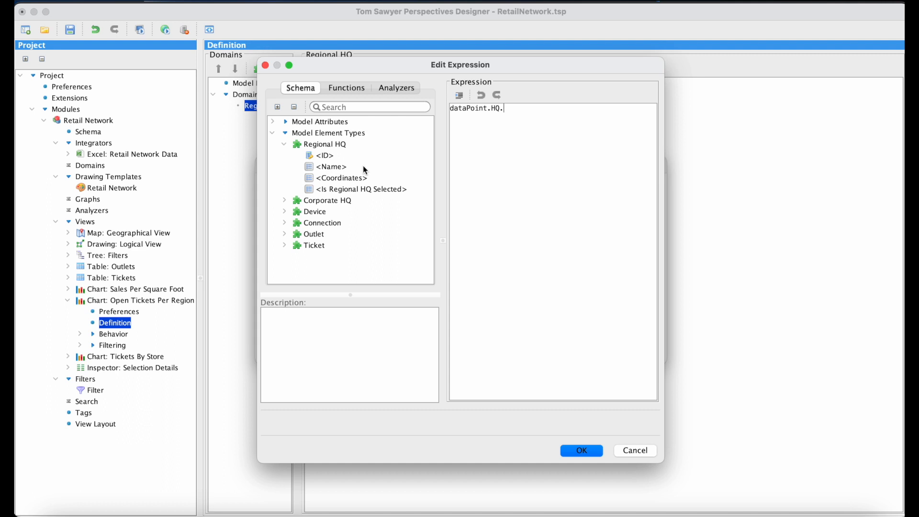
double_click(330, 160)
left_click(581, 450)
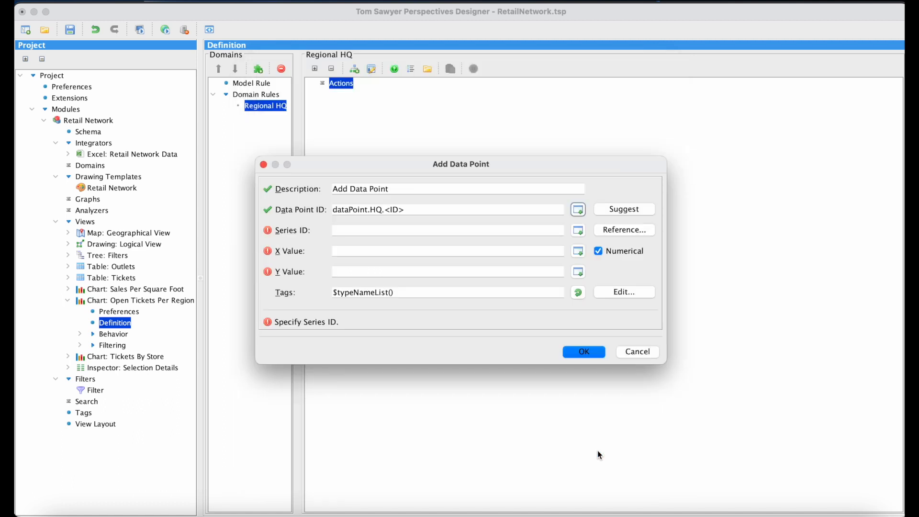
Reference series as the data point's series ID and set its X value to the non-numerical <Name> attribute
left_click(612, 231)
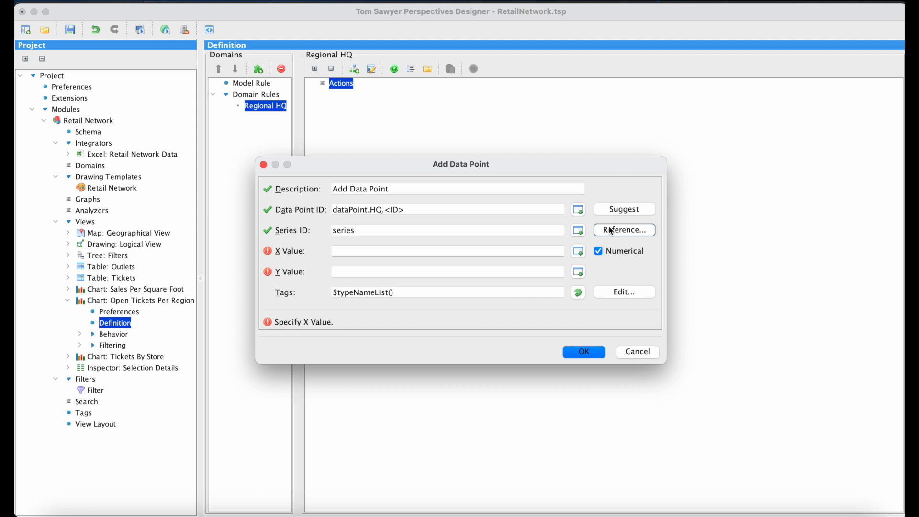
left_click(541, 251)
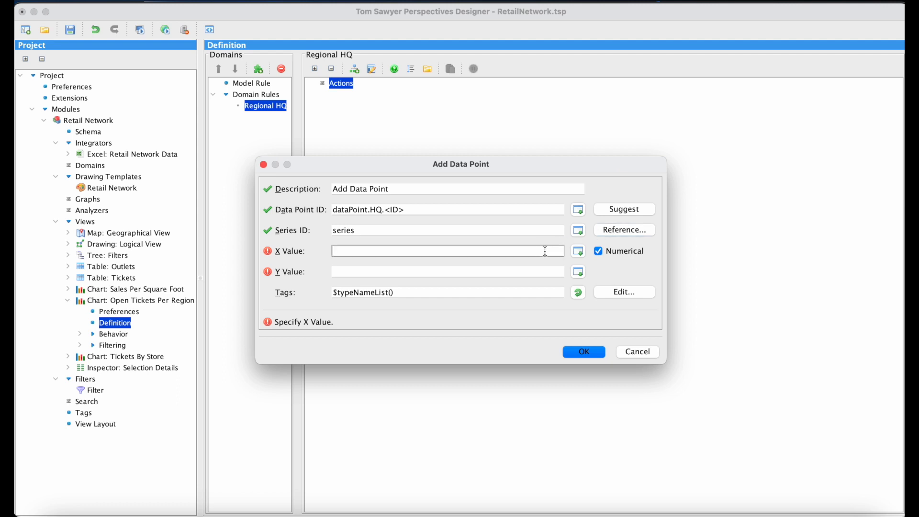
left_click(579, 252)
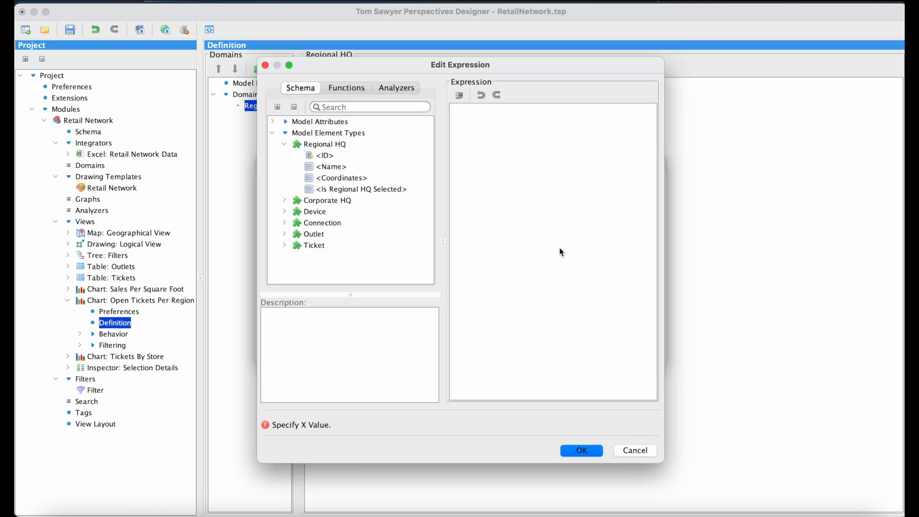
double_click(346, 167)
left_click(593, 450)
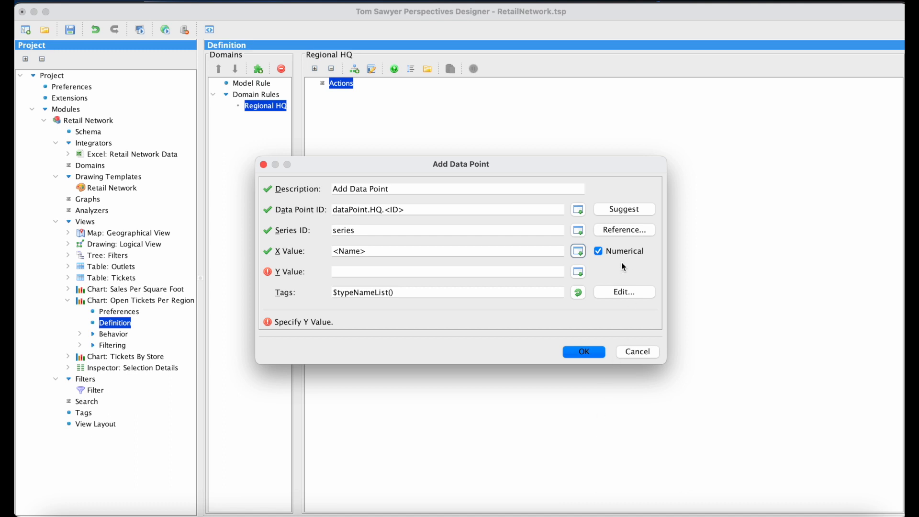
left_click(600, 252)
Set the Y value to $countElements(Ticket, $lookupValue(Outlet, <ID>, <Outlet ID>, <Regional HQ>).<Status>, <ID>.Open), checking the countElements lookup function's description
left_click(578, 273)
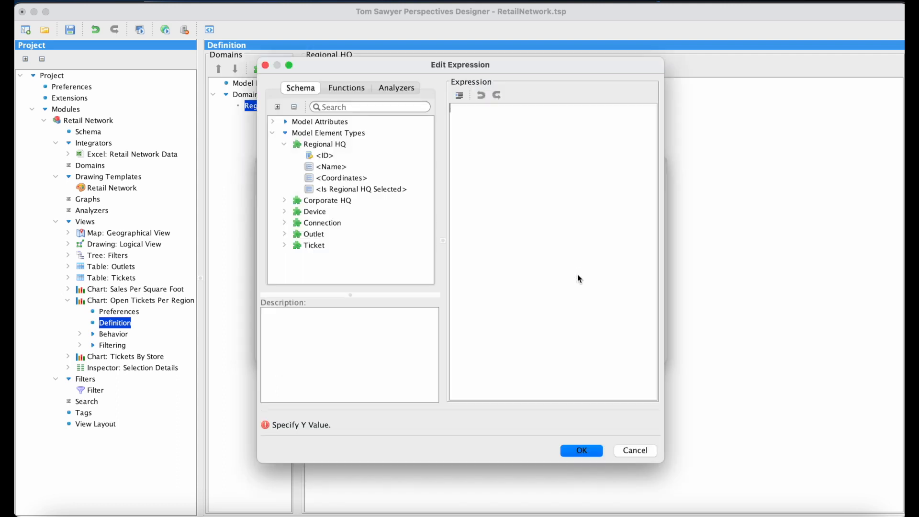
left_click(350, 92)
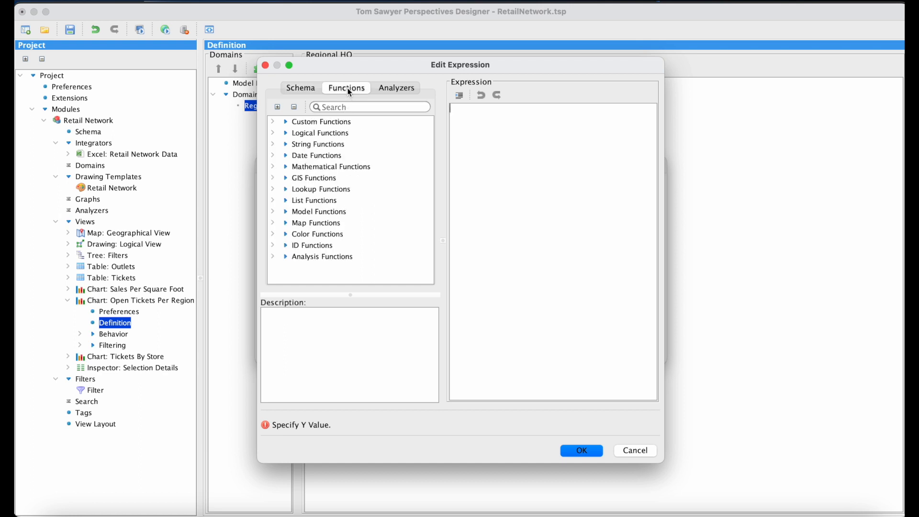
left_click(272, 189)
scroll(354, 242, "down", 3)
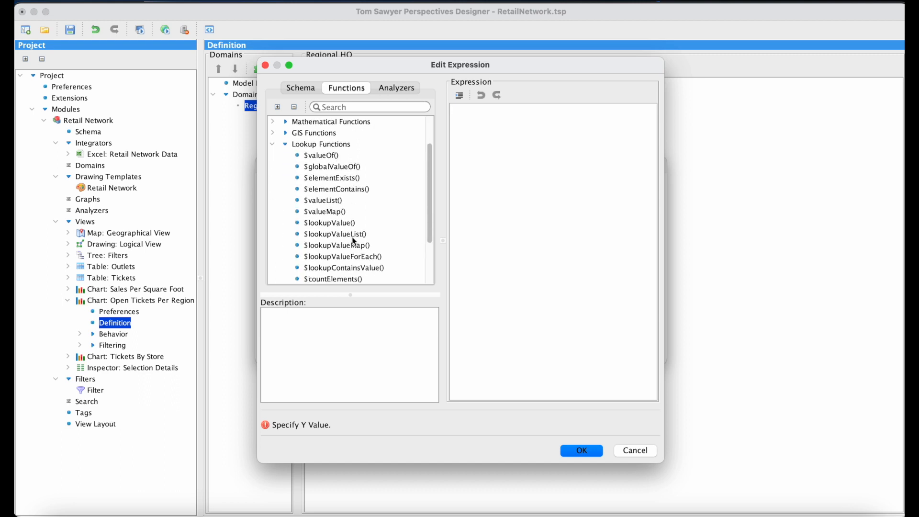
scroll(354, 241, "down", 1)
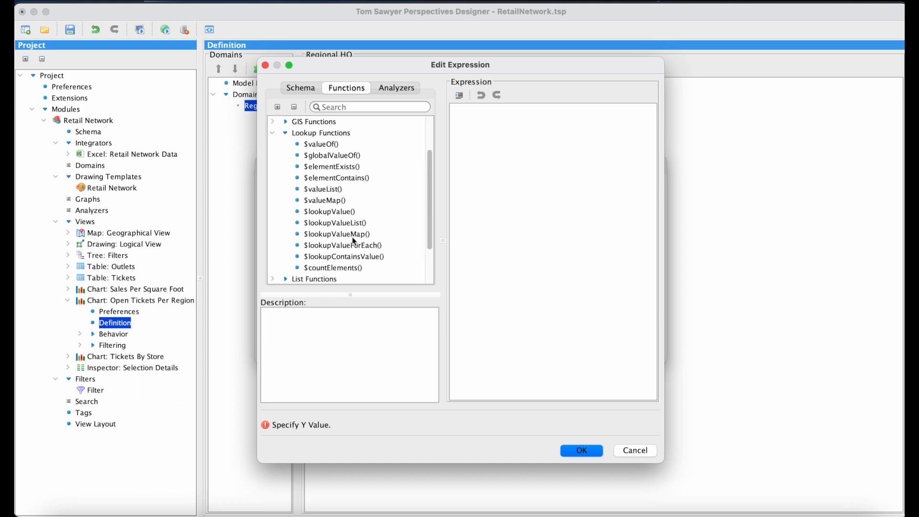
left_click(348, 269)
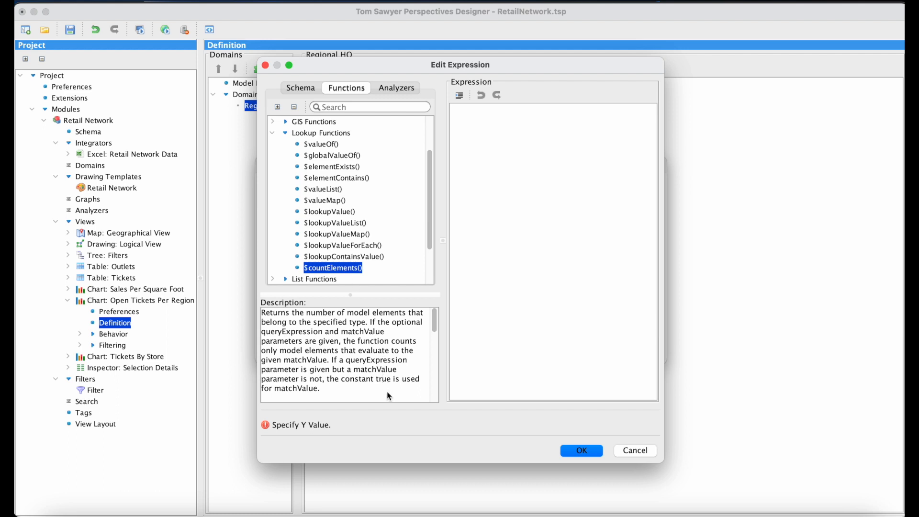
scroll(388, 393, "down", 4)
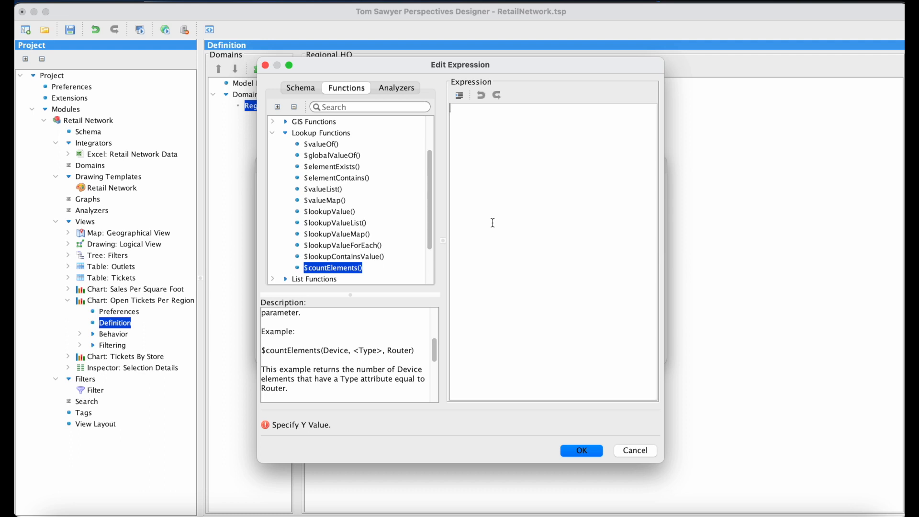
key("super+v")
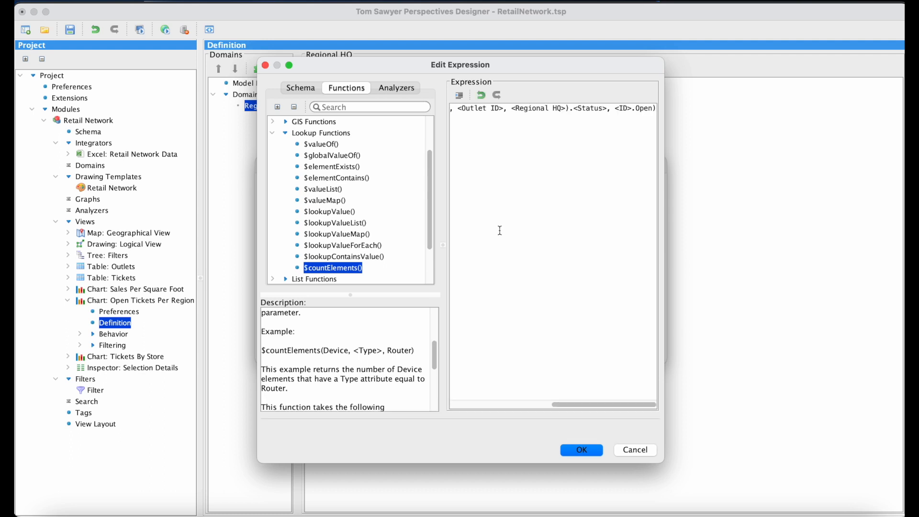
left_click(596, 452)
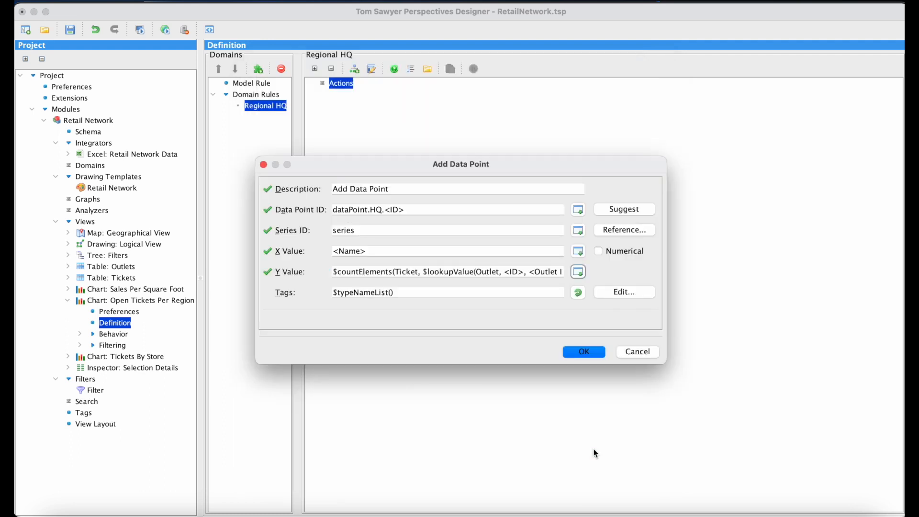
Replace the data point's tags with Regional HQ and accept the Add Data Point action
left_click(517, 290)
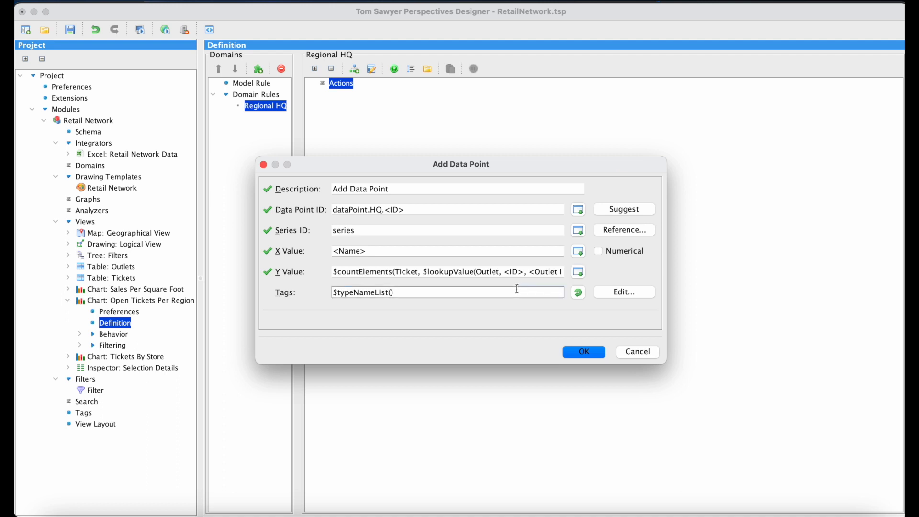
key("BackSpace")
key("BackSpace")
key("BackSpace")
key("BackSpace")
key("BackSpace")
key("BackSpace")
key("BackSpace")
key("BackSpace")
key("BackSpace")
key("BackSpace")
key("BackSpace")
key("BackSpace")
key("BackSpace")
key("BackSpace")
key("BackSpace")
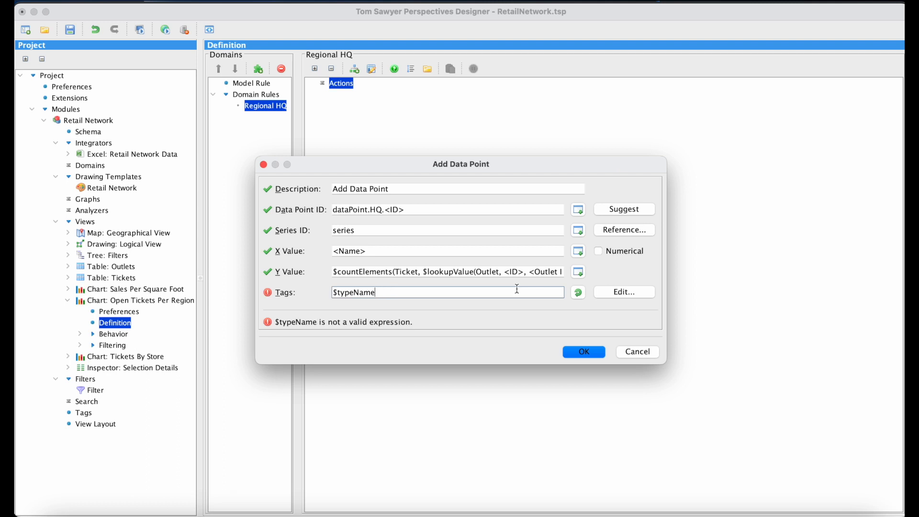
type("Regional")
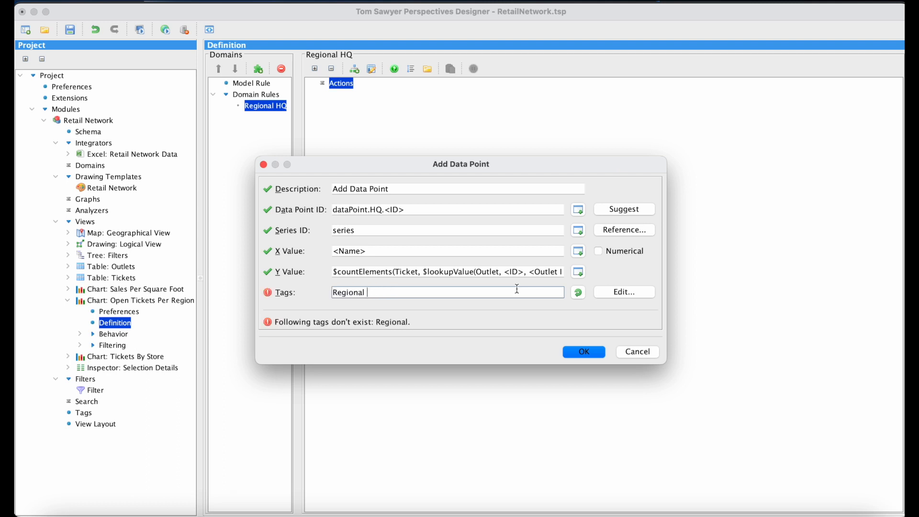
type(" HQ")
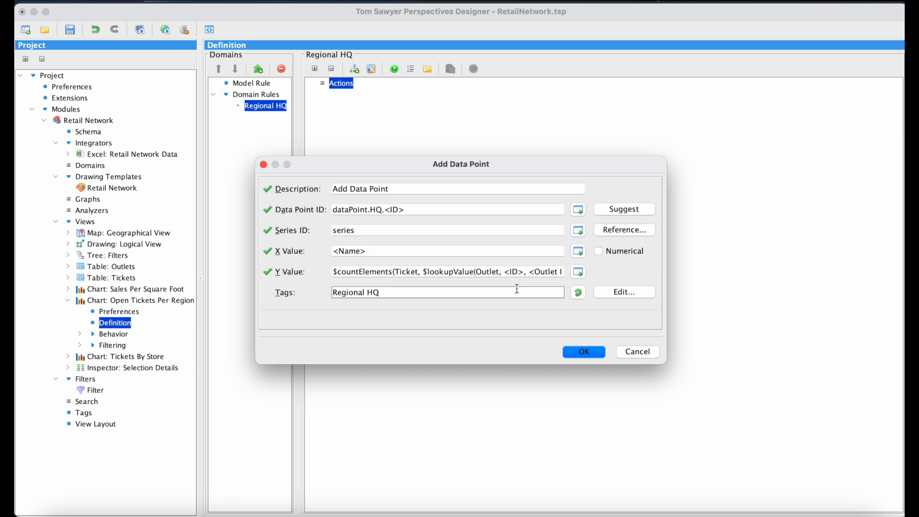
left_click(593, 353)
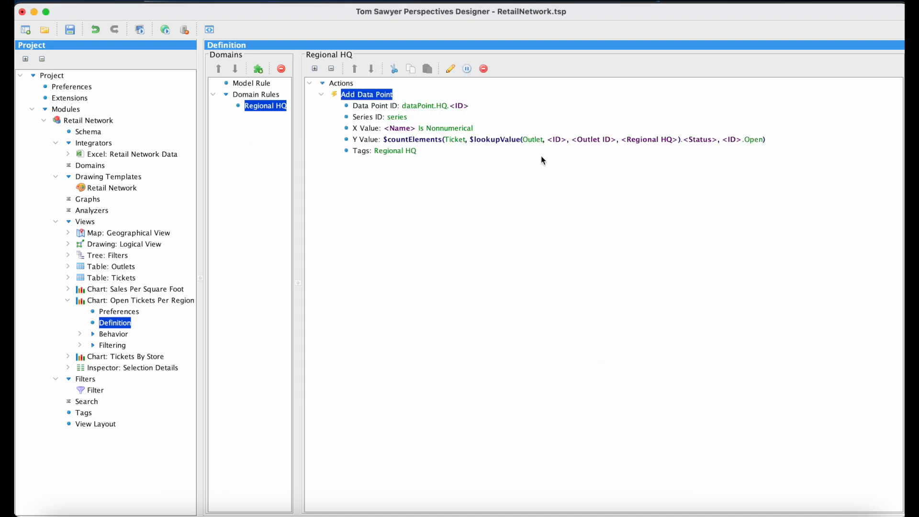
Place the Open Tickets Per Region chart view in the empty panel of the view layout
left_click(113, 426)
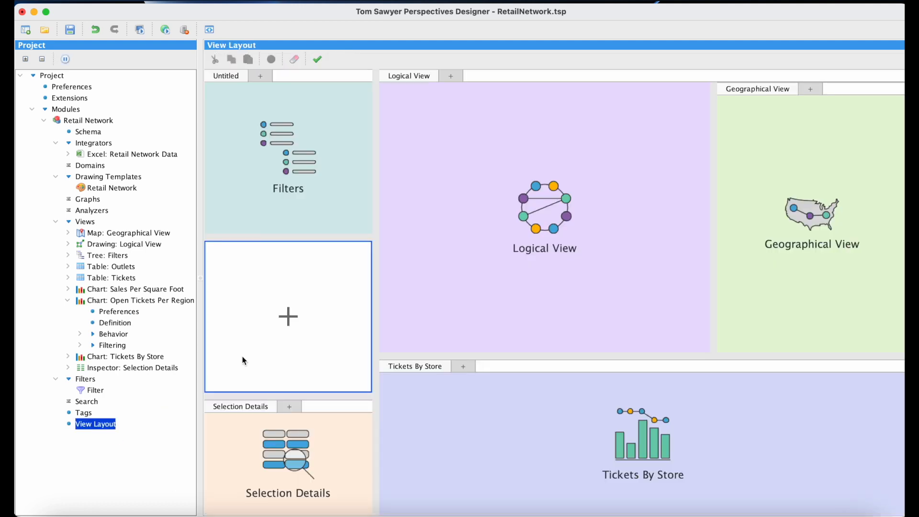
right_click(312, 312)
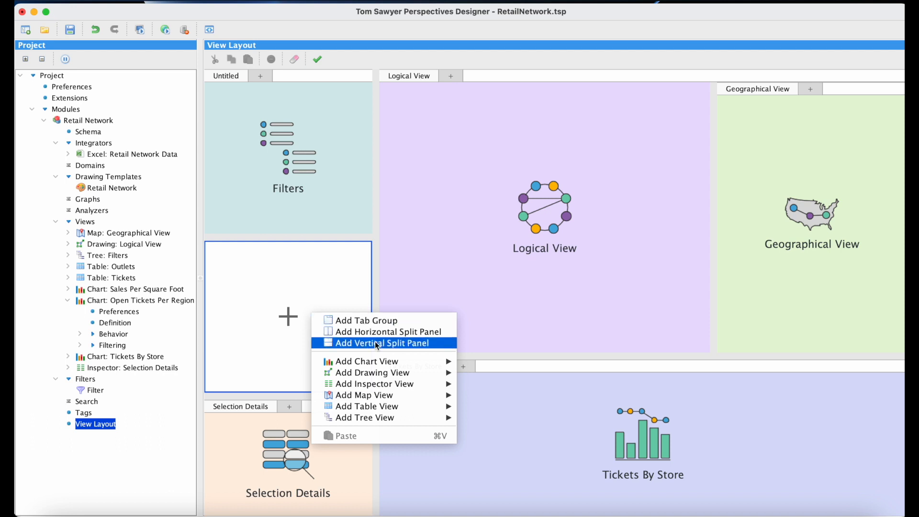
mouse_move(407, 364)
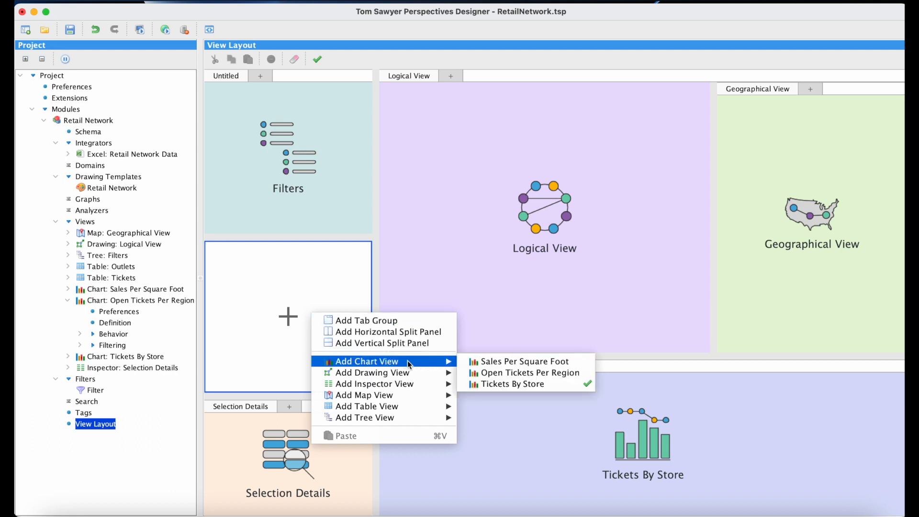
left_click(482, 375)
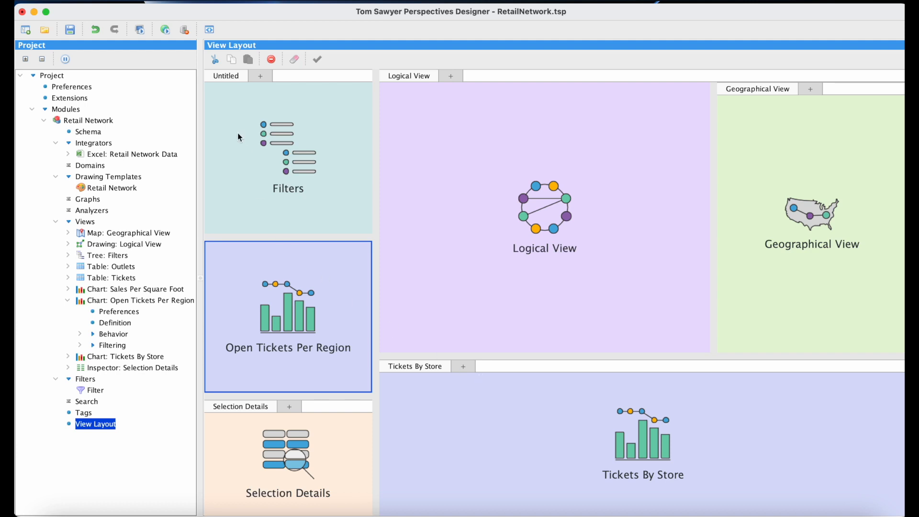
Preview the project in the web browser and inspect the European Regional Headquarters slice of the Open Tickets pie chart
left_click(165, 29)
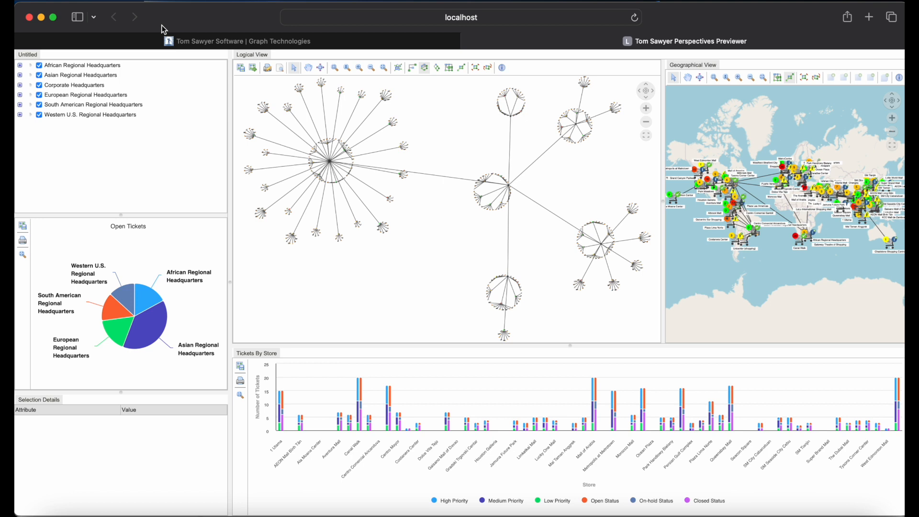
mouse_move(204, 287)
mouse_move(120, 334)
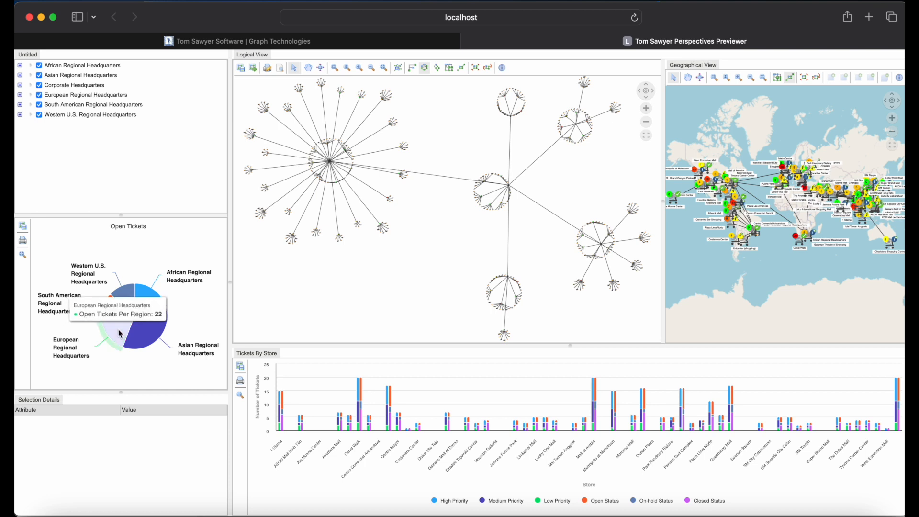